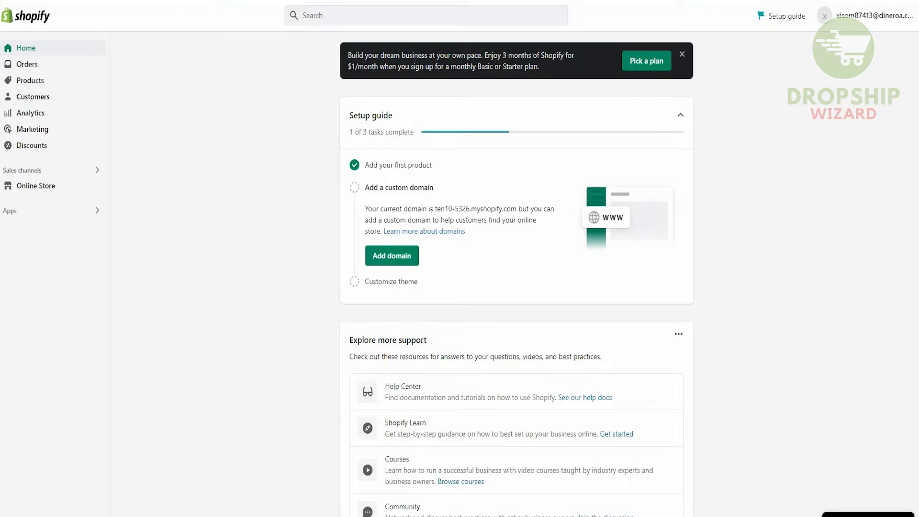
- Open the store's shipping and delivery settings
left_click(29, 514)
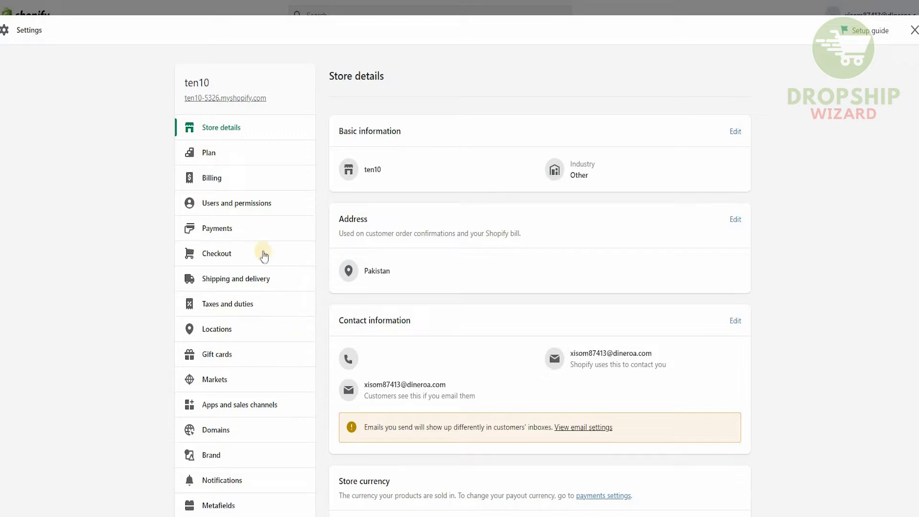
left_click(255, 277)
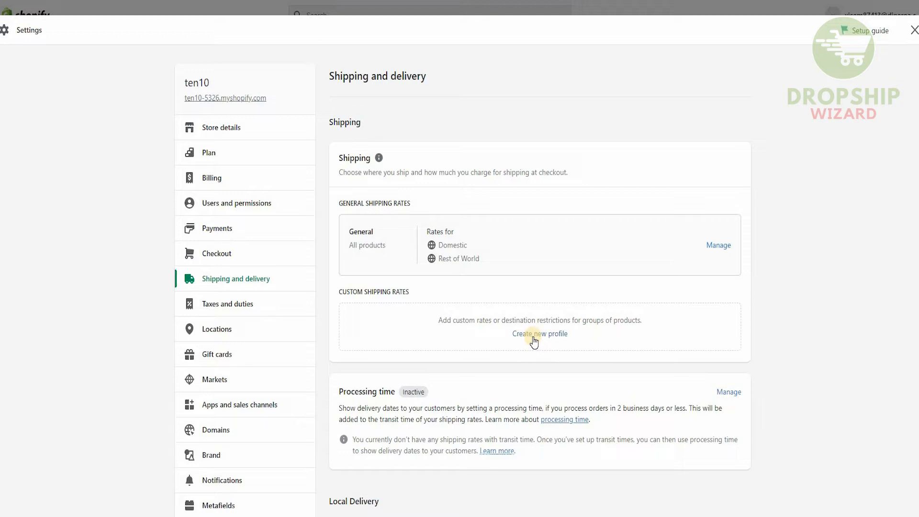
- Review the shipping and delivery sections, including processing time, local delivery and pickup, packages, packing slips, carrier accounts and custom order fulfillment
scroll(462, 283, "down", 3)
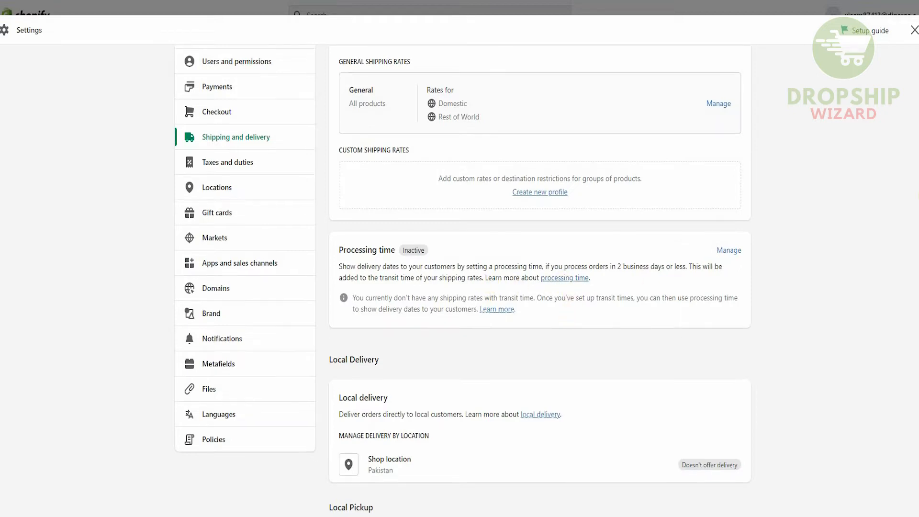
scroll(540, 280, "down", 3)
scroll(522, 229, "down", 2)
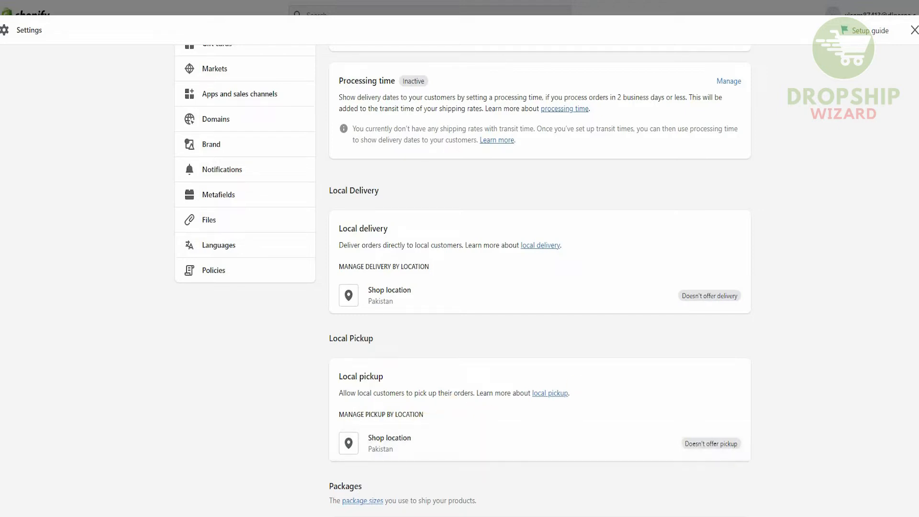
scroll(463, 278, "down", 1)
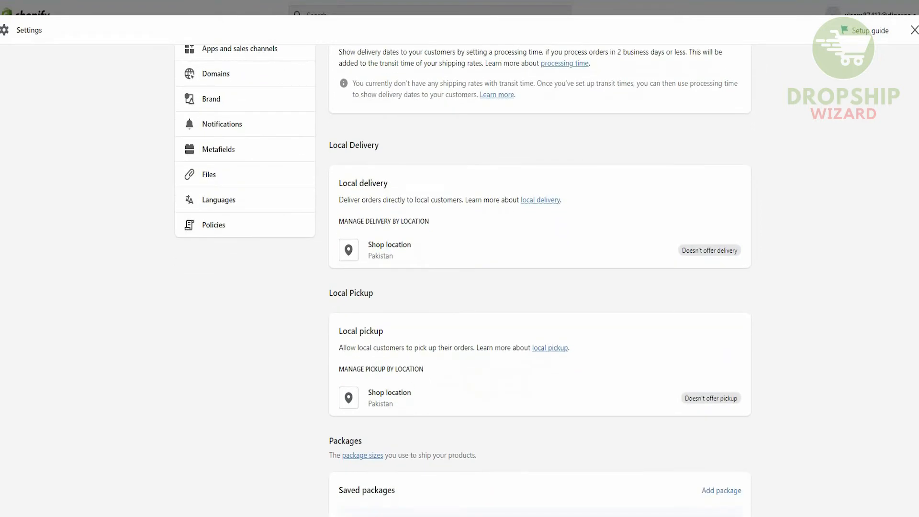
scroll(462, 281, "down", 1)
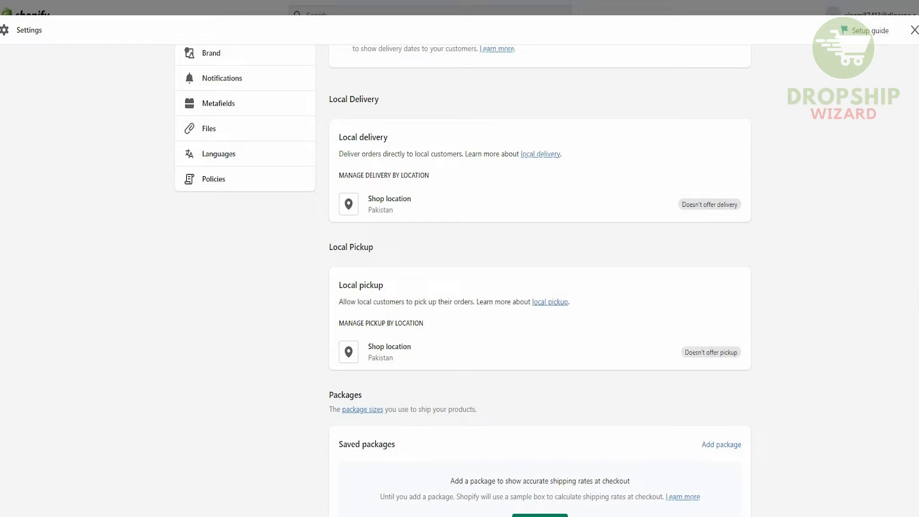
scroll(540, 281, "down", 3)
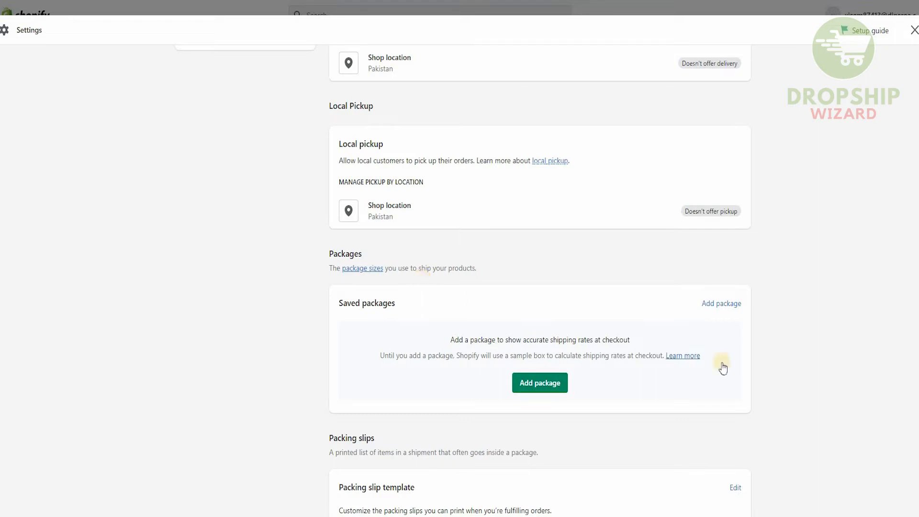
scroll(540, 285, "down", 3)
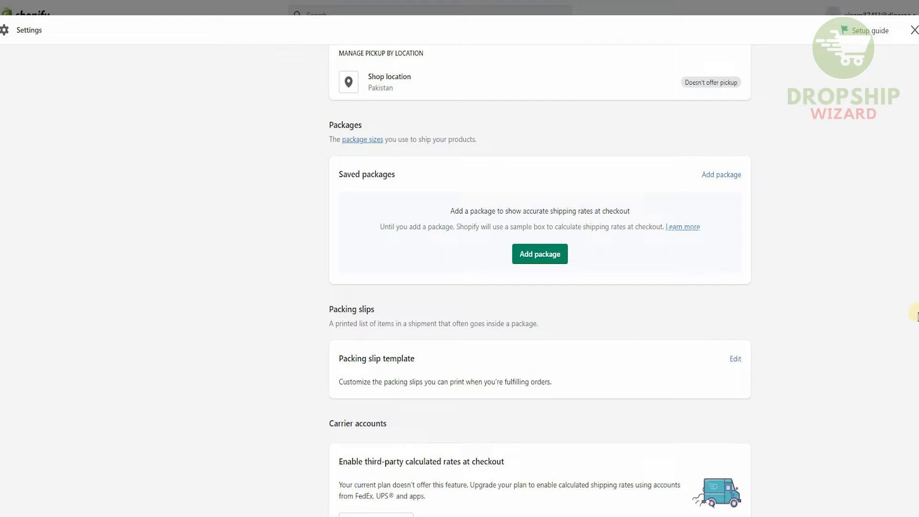
scroll(540, 280, "down", 3)
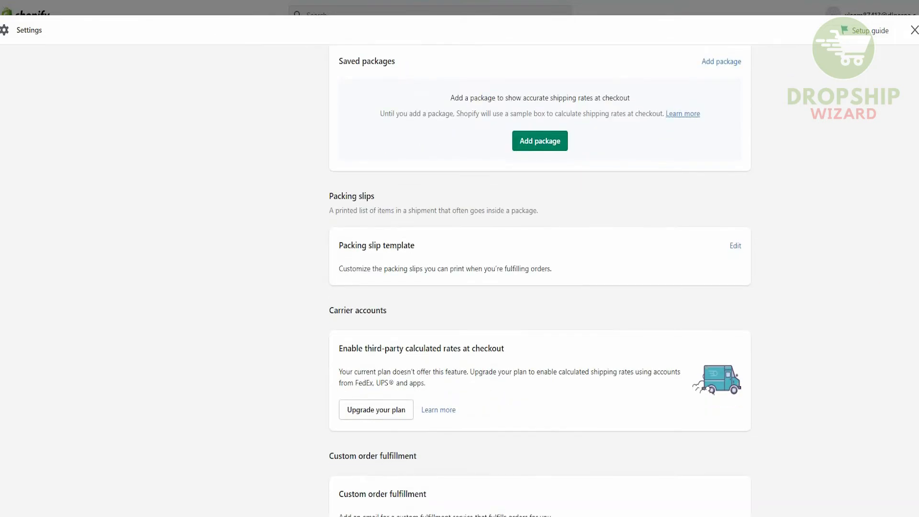
scroll(539, 281, "down", 1)
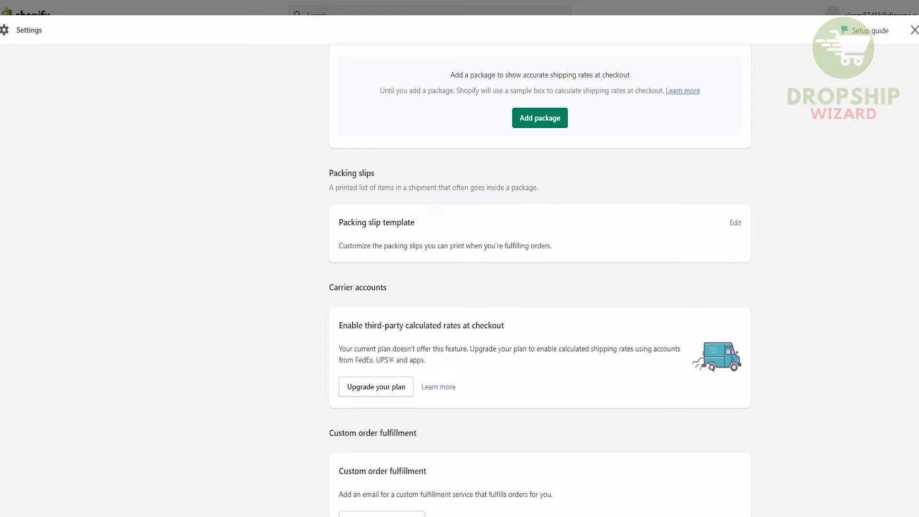
scroll(540, 273, "down", 2)
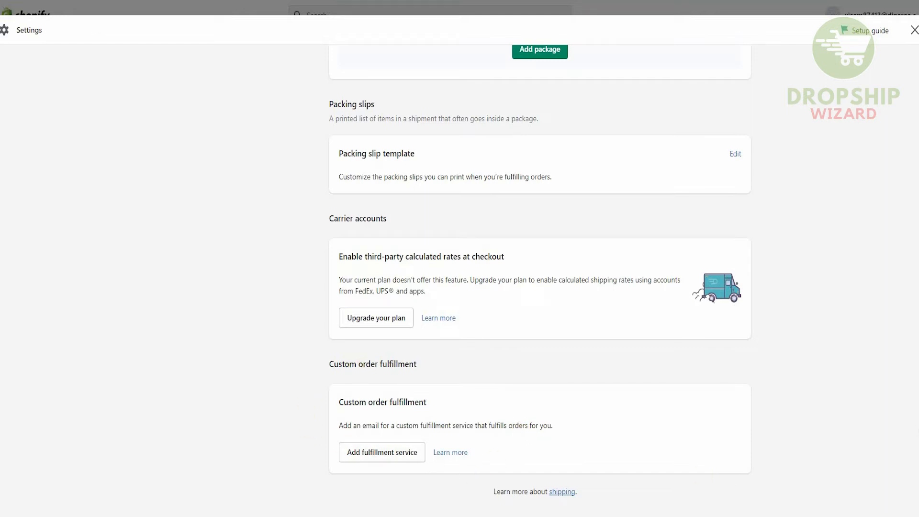
scroll(524, 249, "up", 15)
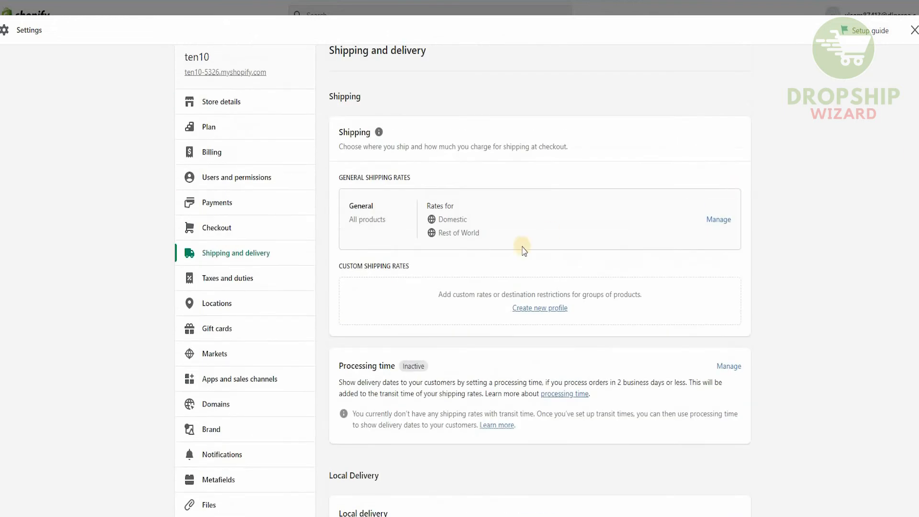
- Create a custom shipping profile named TEN and add the LYM-DMM1 LENSGO Microphone for DSLR, Phone and PC to it
left_click(542, 311)
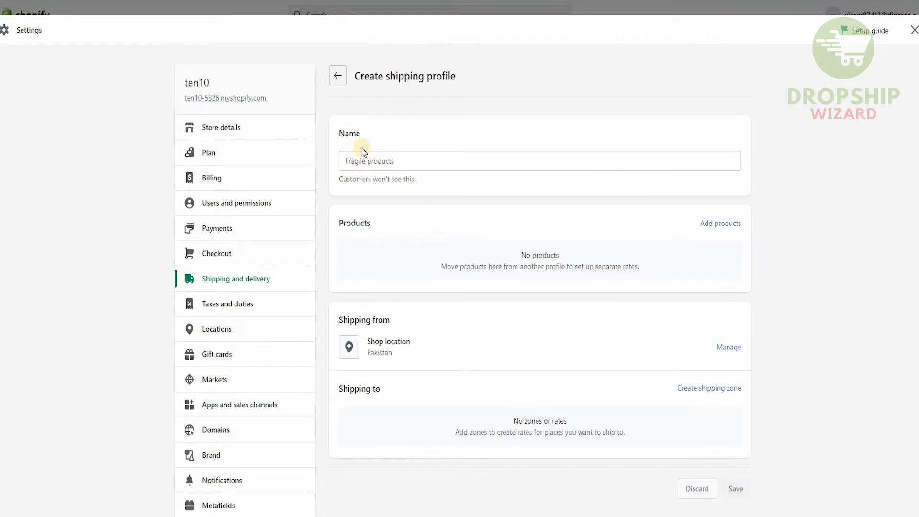
left_click(411, 165)
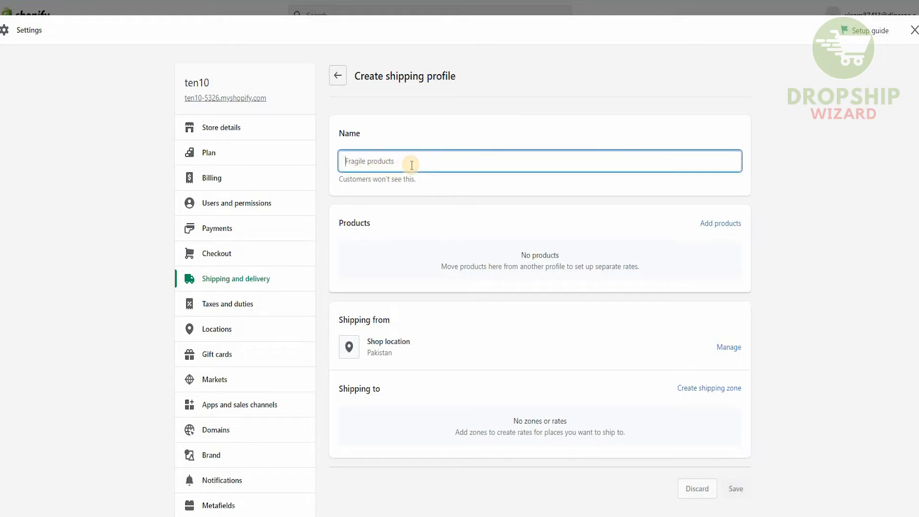
type("TEN")
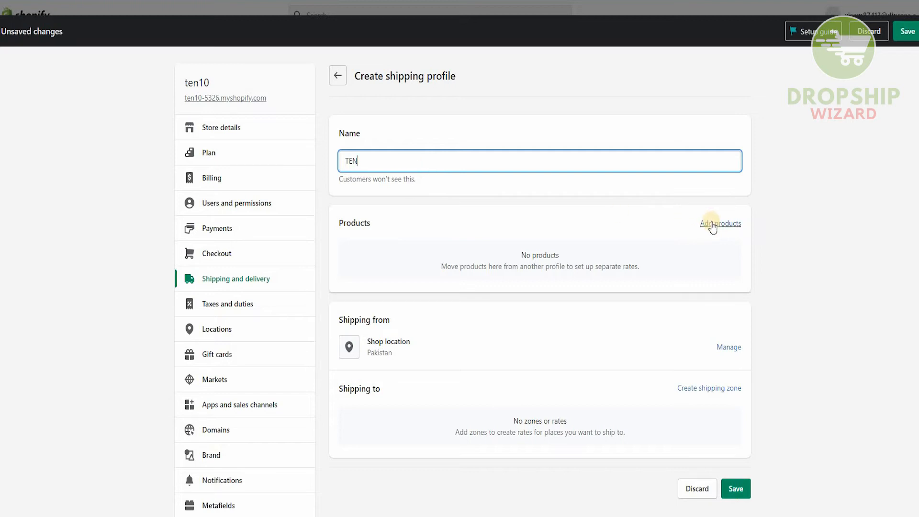
left_click(713, 224)
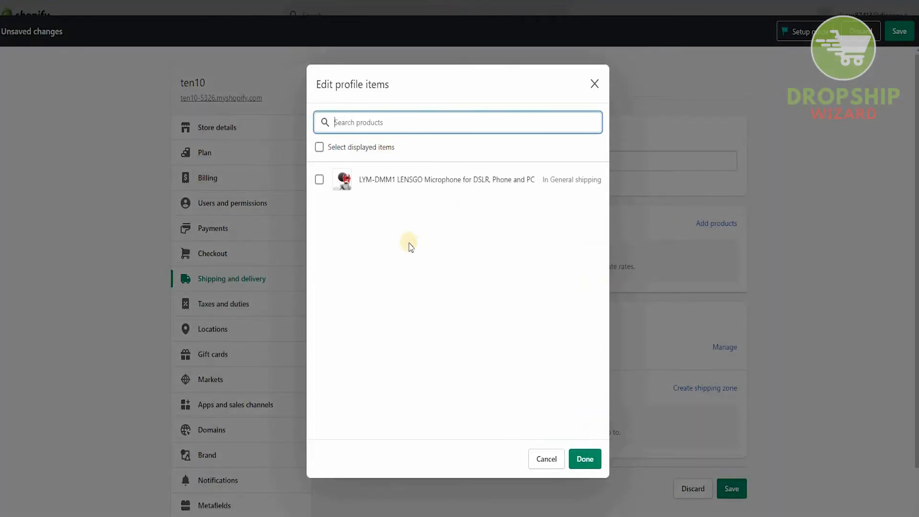
left_click(319, 180)
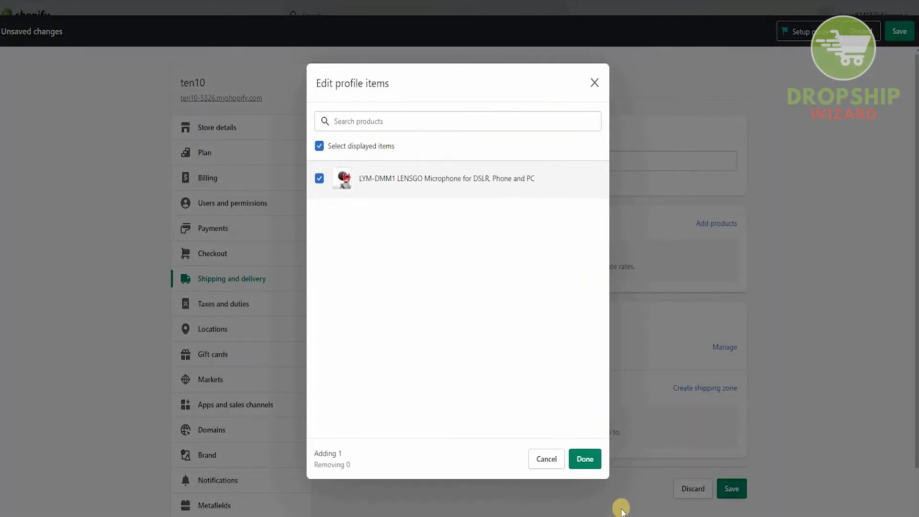
left_click(585, 461)
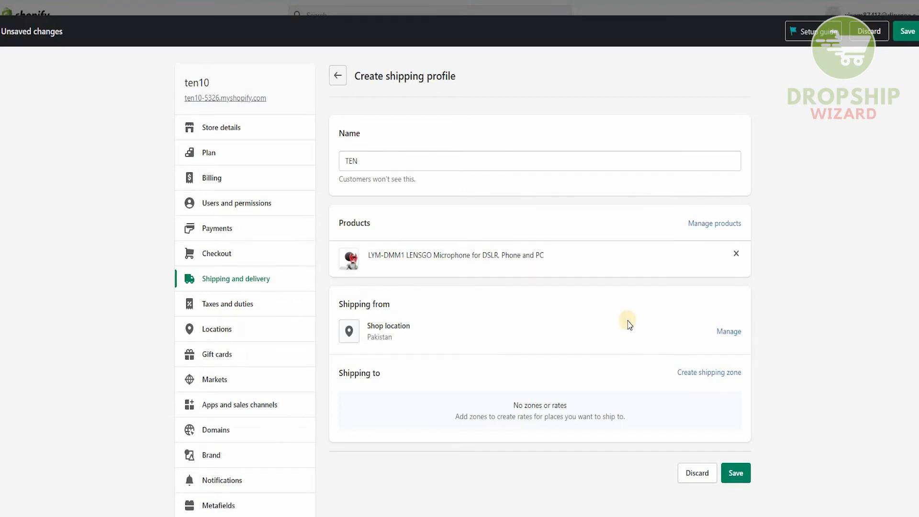
- Remove the shipping rates for the shop location from the new profile
left_click(729, 332)
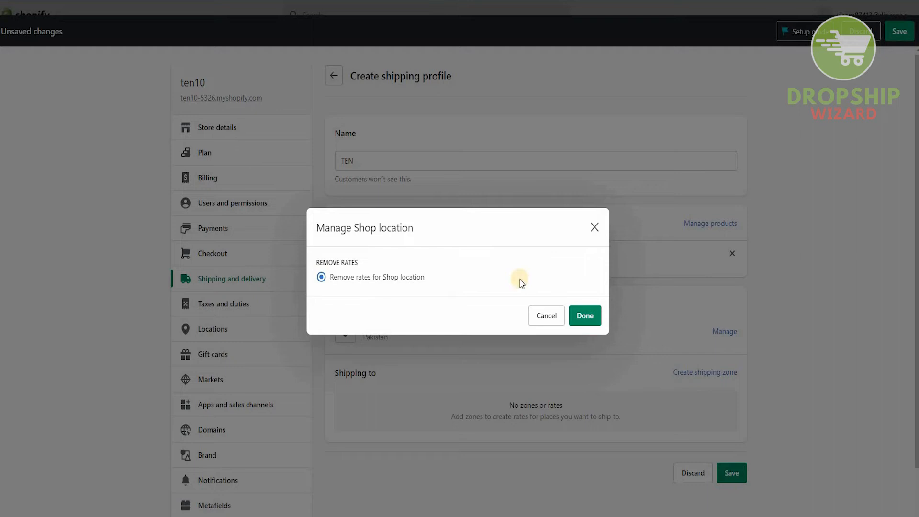
left_click(588, 318)
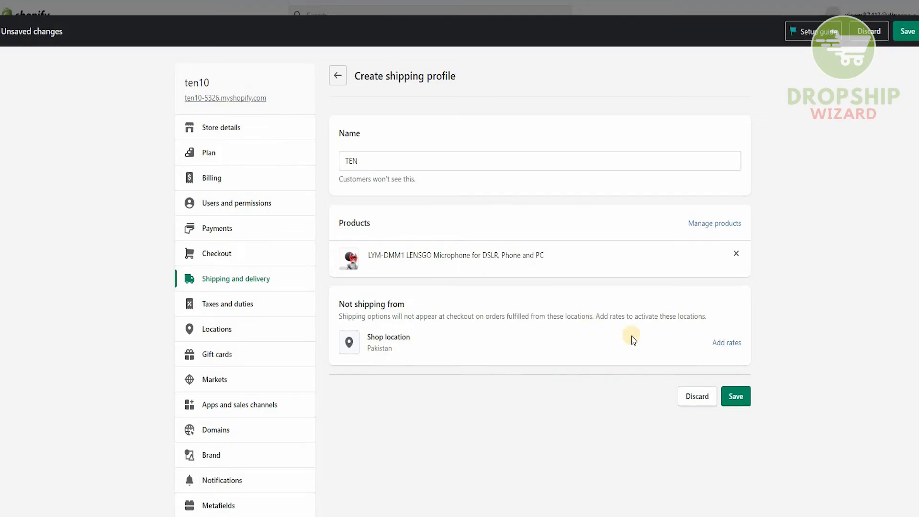
- Create a shipping zone named world that covers Rest of world
left_click(725, 373)
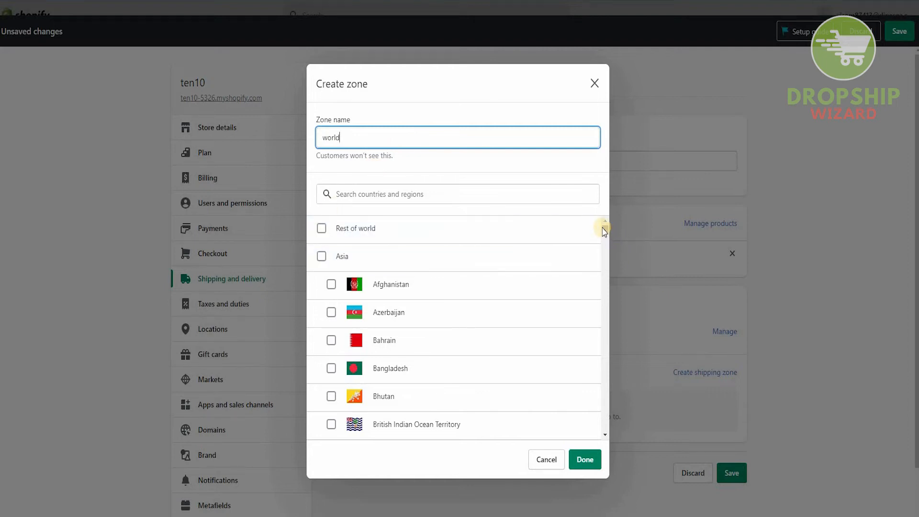
mouse_move(604, 230)
left_mouse_down()
mouse_move(604, 282)
mouse_move(602, 225)
left_mouse_up()
left_click(322, 225)
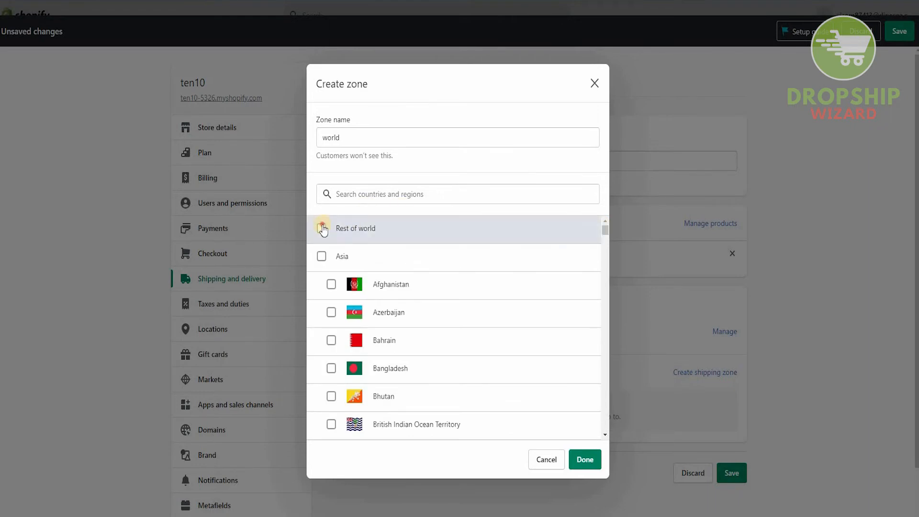
left_click(588, 461)
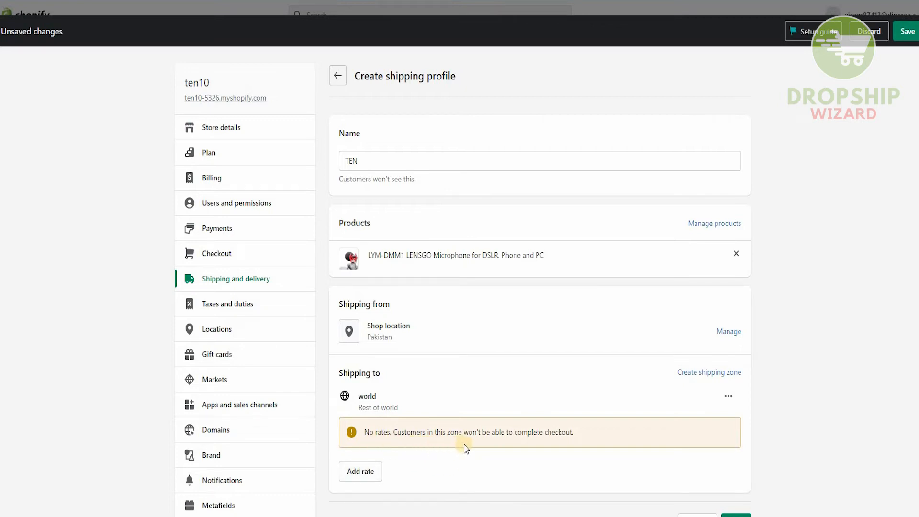
- Set up an own shipping rate for the world zone, named Standard and priced at PKR 500
left_click(369, 472)
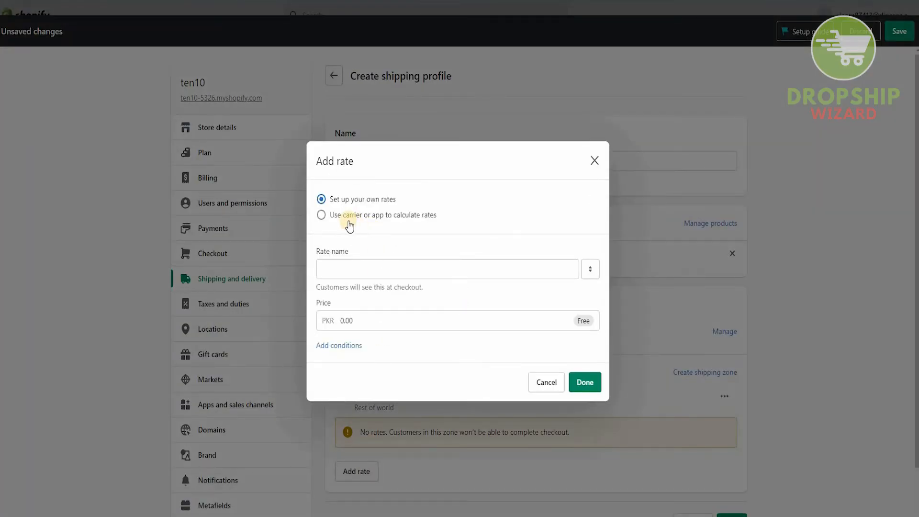
left_click(369, 271)
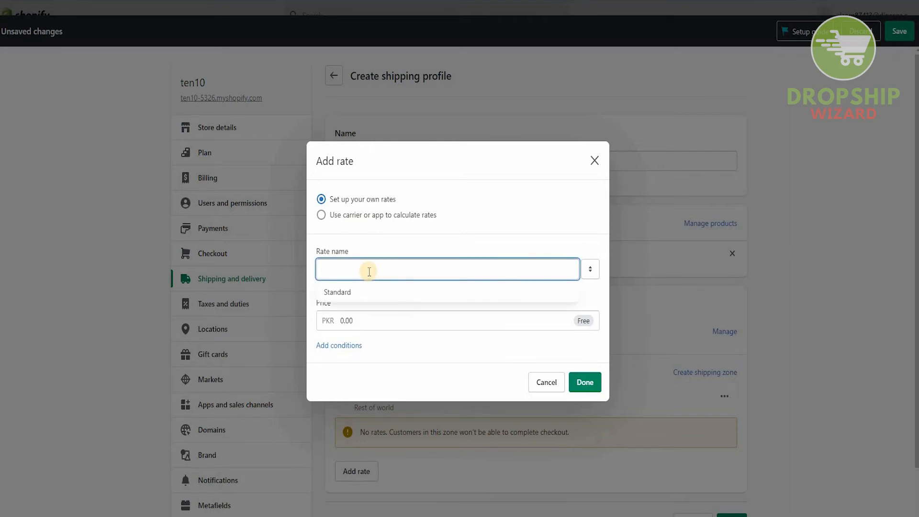
left_click(363, 292)
left_click(365, 323)
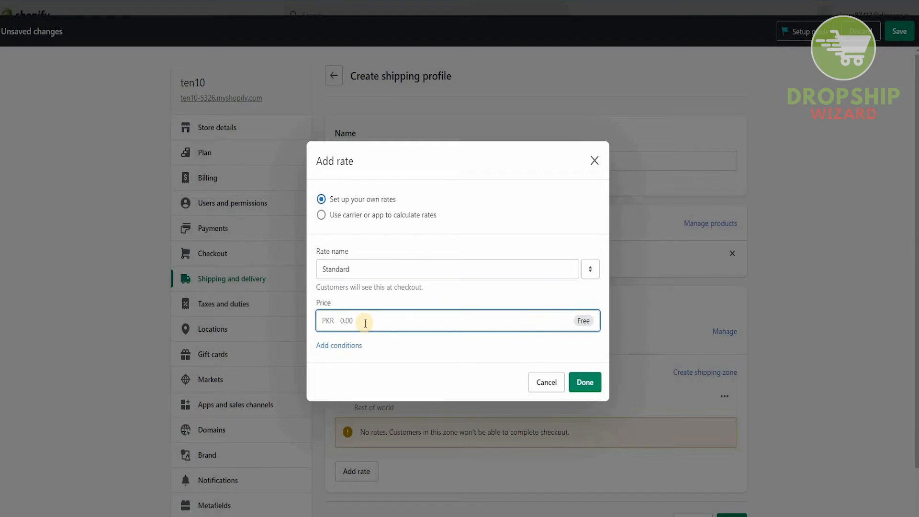
type("500")
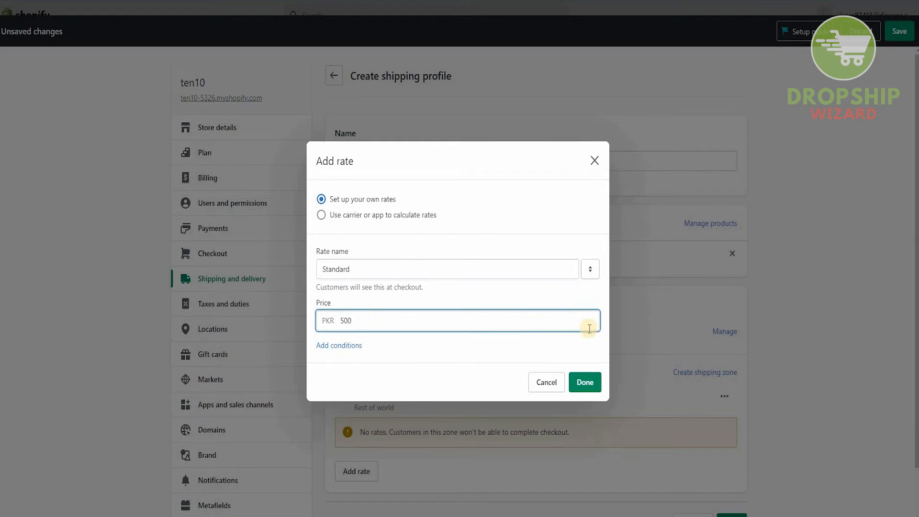
- Add the rate with an order-price condition of minimum PKR 100, and save the shipping profile
left_click(336, 346)
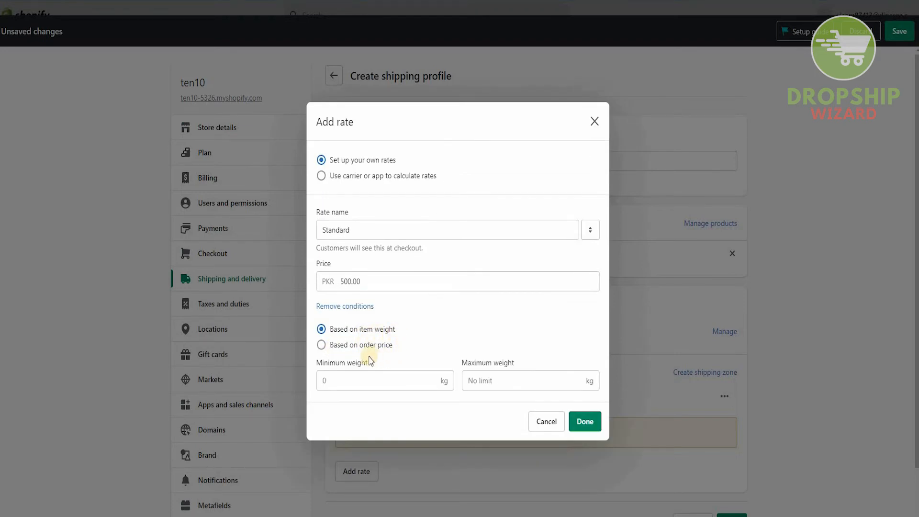
left_click(354, 344)
left_click(358, 379)
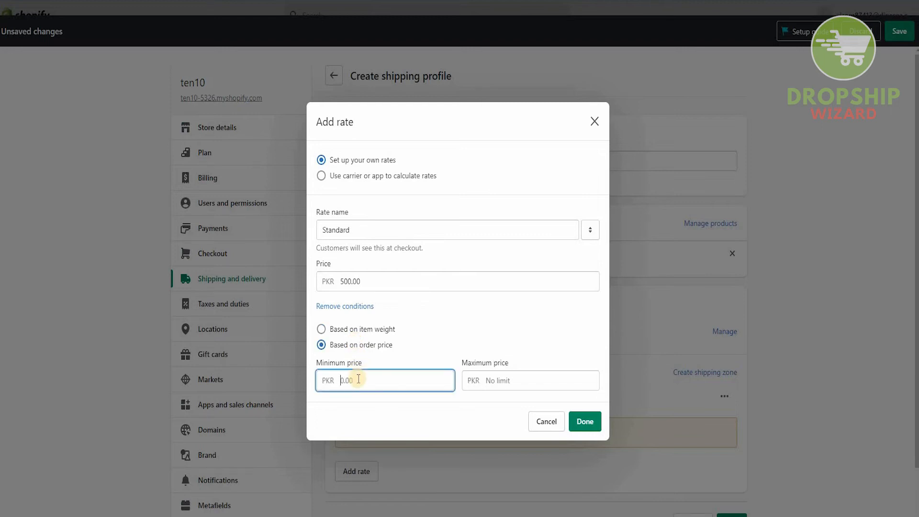
type("100")
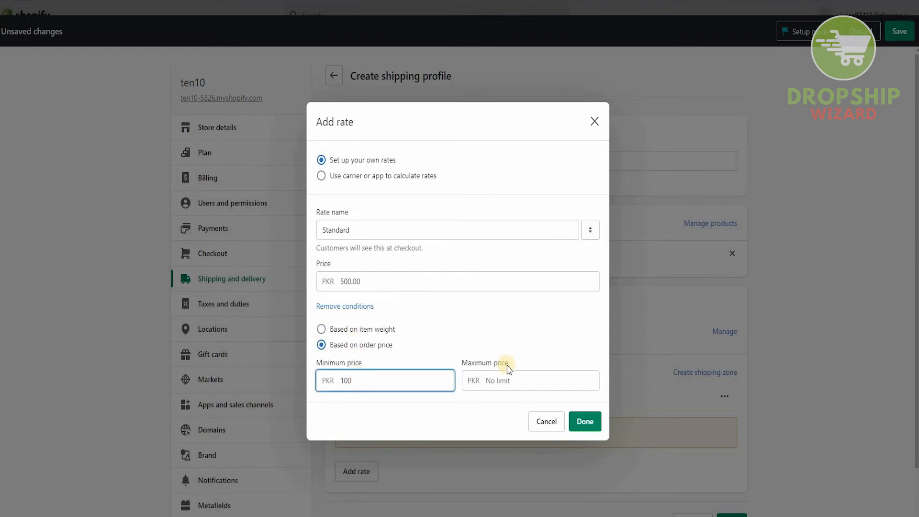
left_click(585, 418)
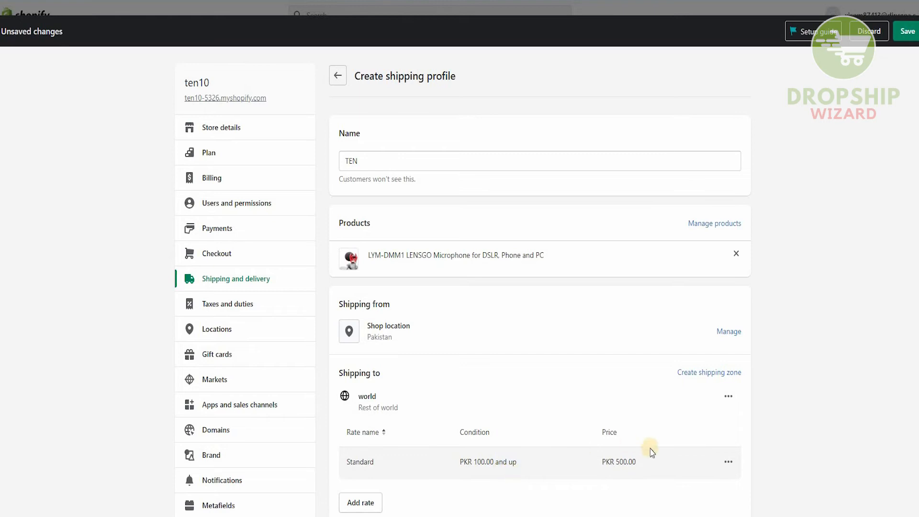
scroll(742, 479, "down", 3)
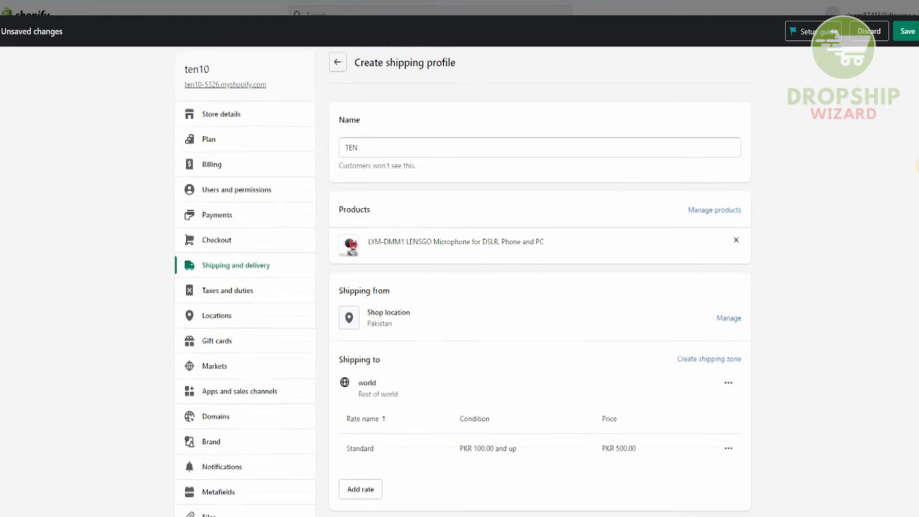
left_click(742, 499)
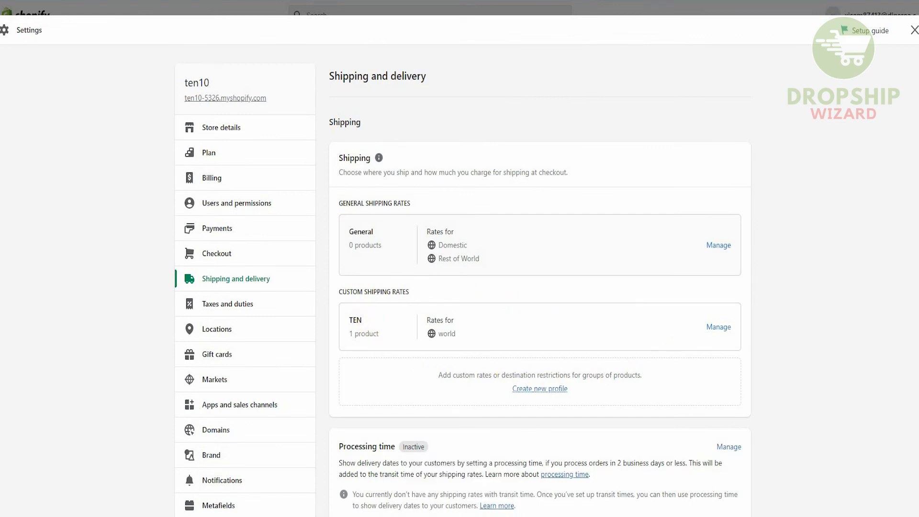
- Open the processing time settings from the shipping and delivery page
scroll(462, 280, "down", 5)
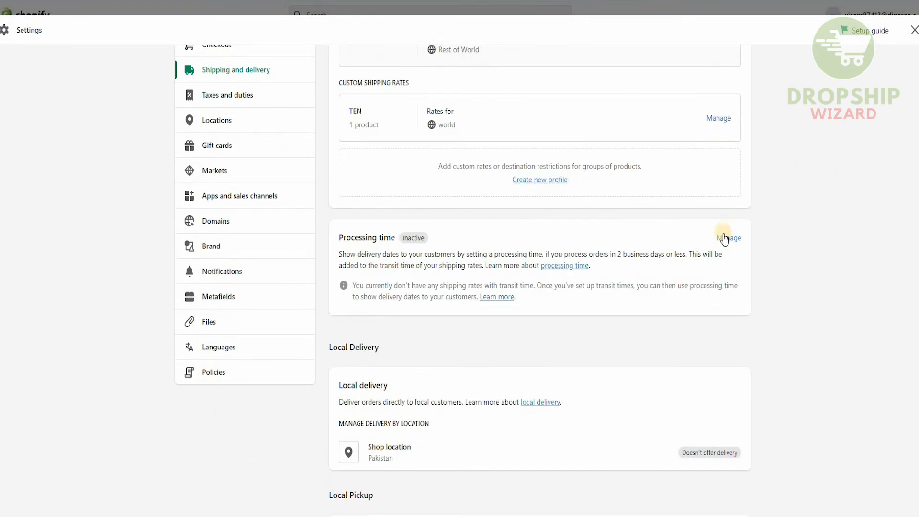
left_click(725, 243)
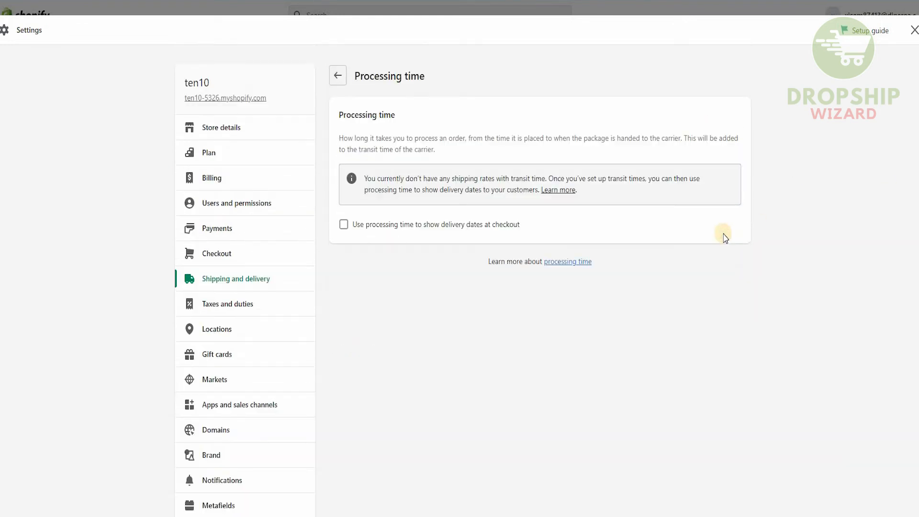
- Try using processing time to show delivery dates at checkout, set to 2 business days, and return to the shipping settings without saving
left_click(378, 225)
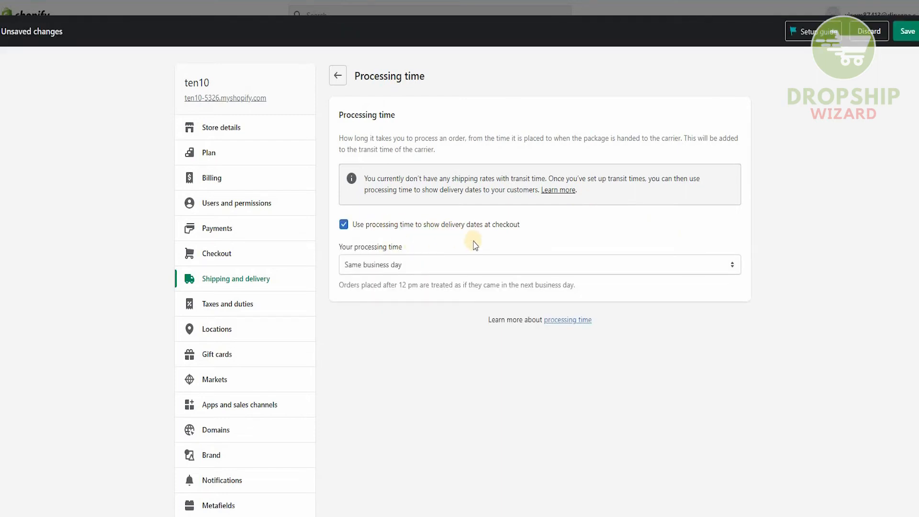
left_click(473, 265)
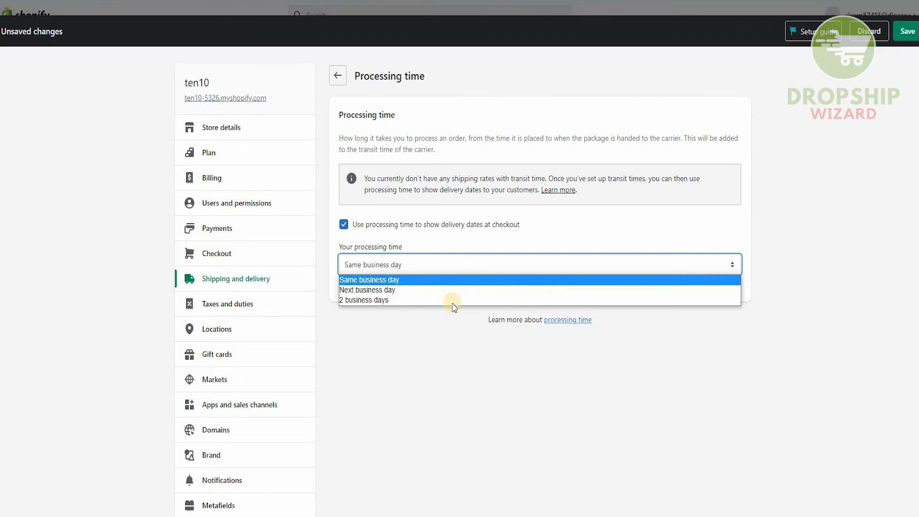
left_click(453, 301)
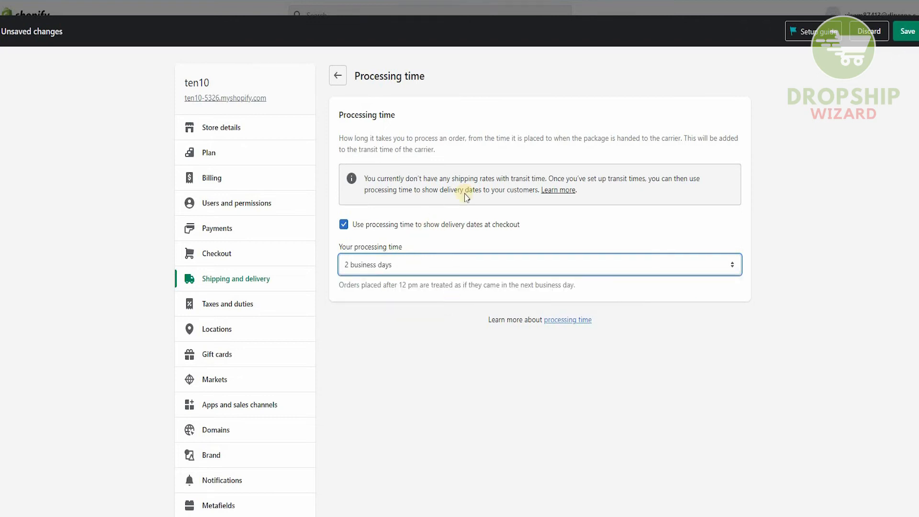
left_click(341, 76)
- Start adding a saved package named box, keeping the Box package type
scroll(916, 390, "down", 3)
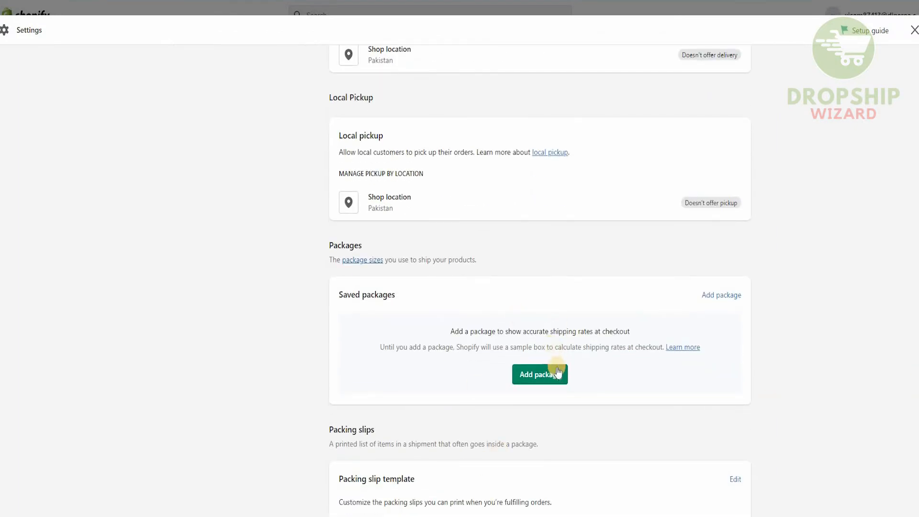
left_click(544, 374)
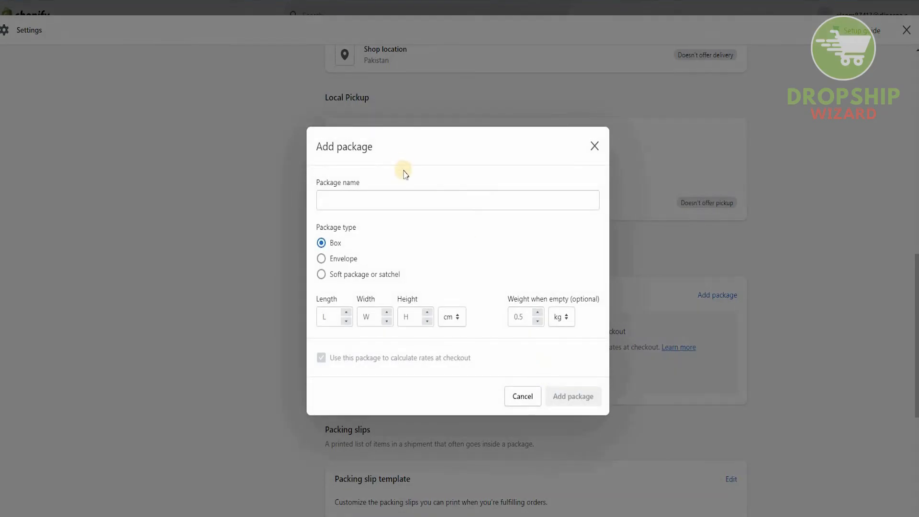
left_click(372, 205)
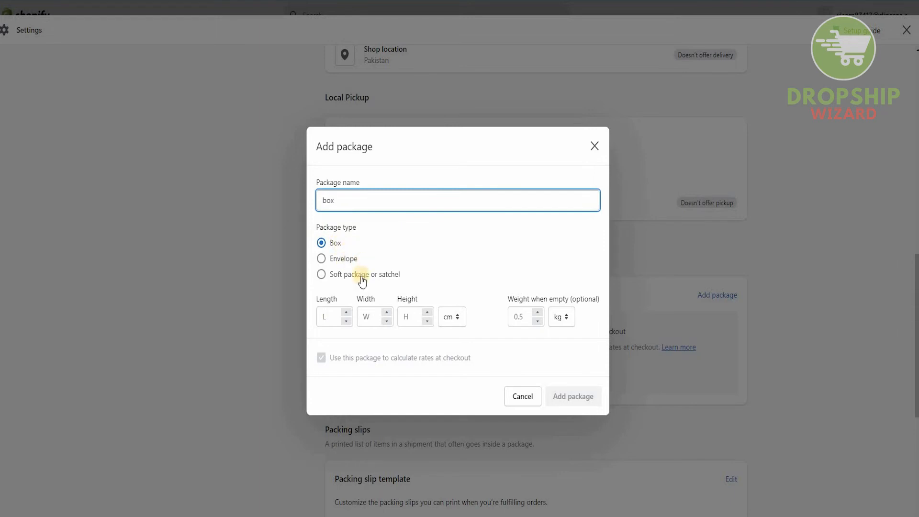
- Set the new package's length to 12 cm
left_click(347, 319)
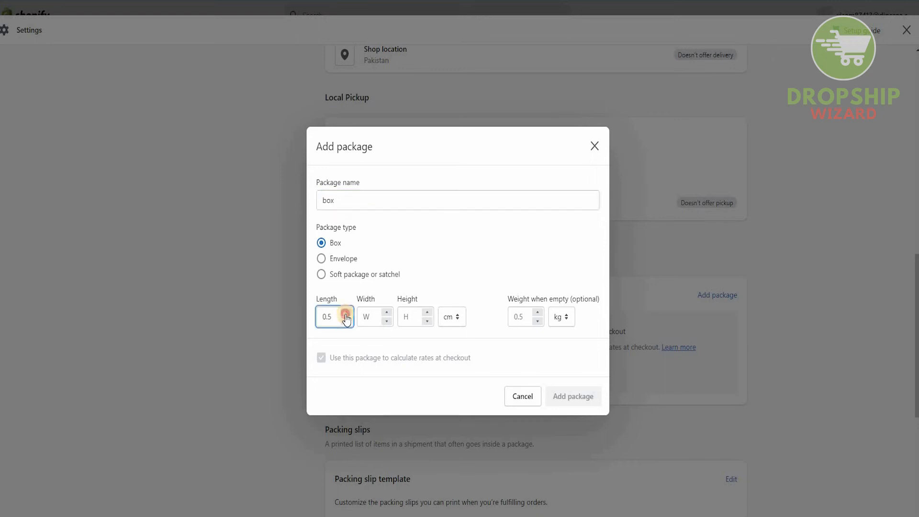
double_click(345, 314)
double_click(347, 323)
double_click(347, 324)
double_click(333, 312)
key("BackSpace")
type("12")
- Set the package's width and height to 12 cm and its empty weight to 5 kg, and add the package
left_click(375, 316)
type("12")
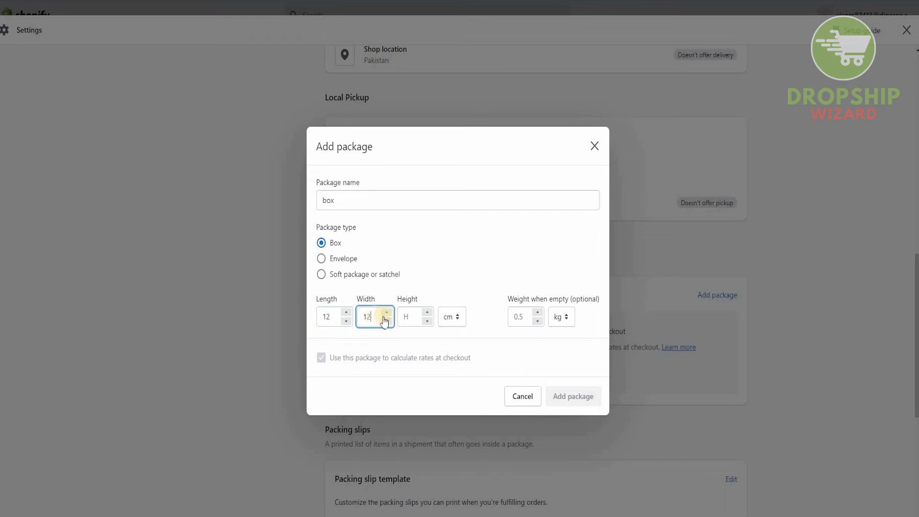
left_click(411, 315)
type("12")
left_click(525, 316)
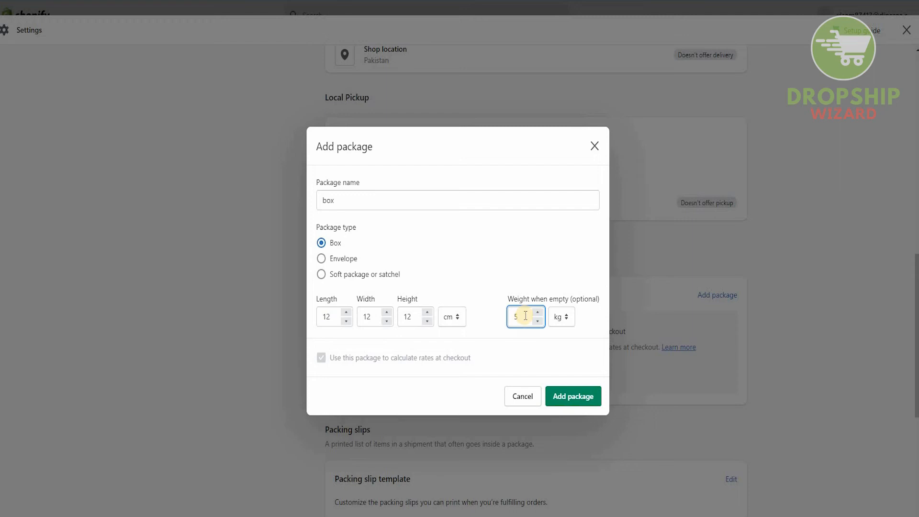
left_click(563, 396)
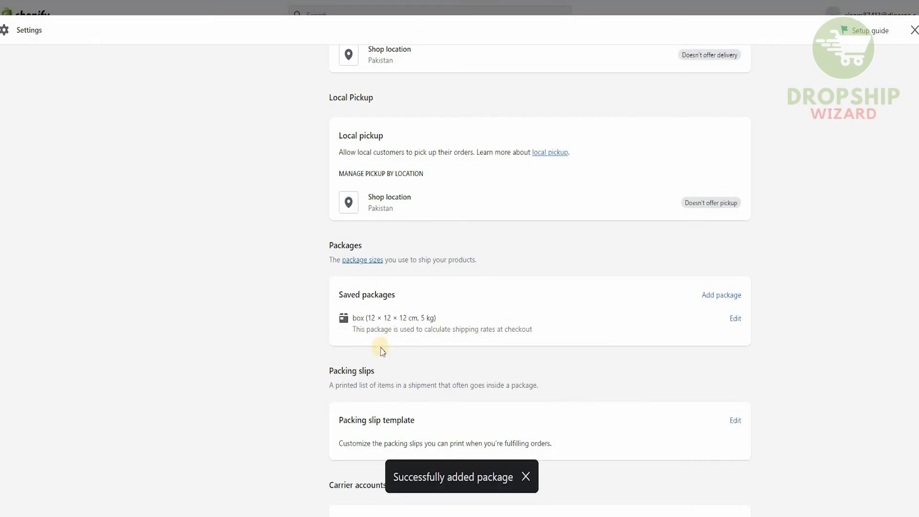
left_click(721, 295)
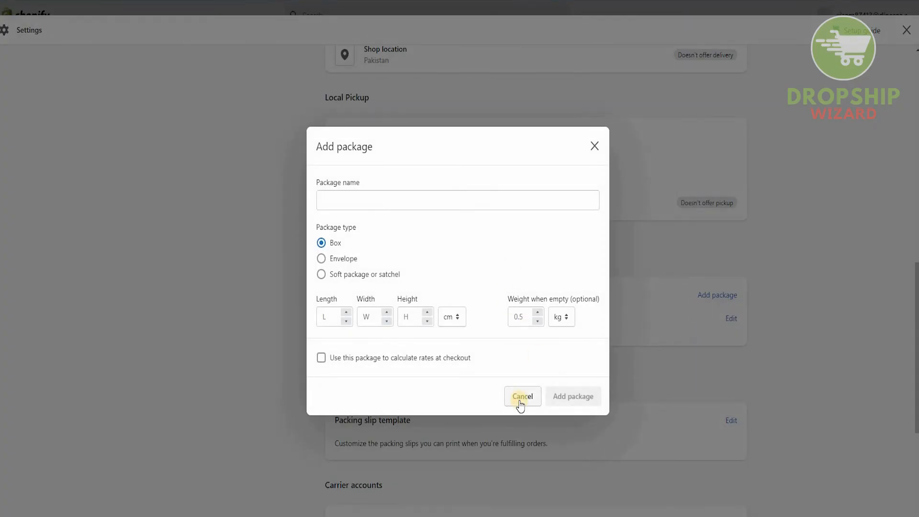
left_click(521, 402)
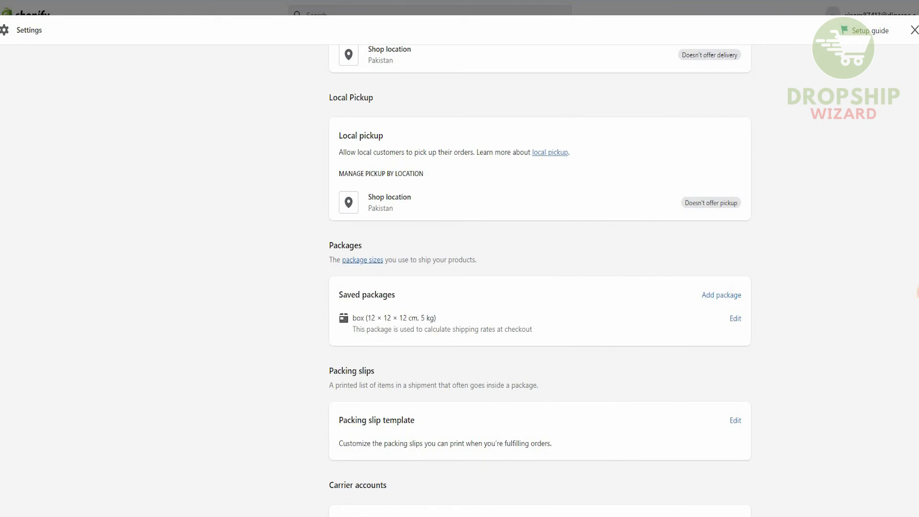
- Preview the packing slip template, look over the whole sample slip, and return to the shipping and delivery settings
scroll(699, 302, "down", 3)
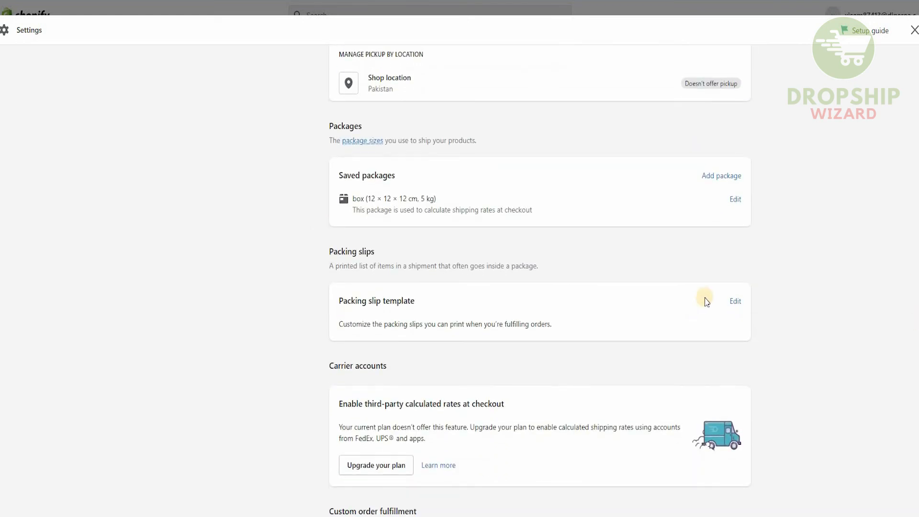
left_click(732, 301)
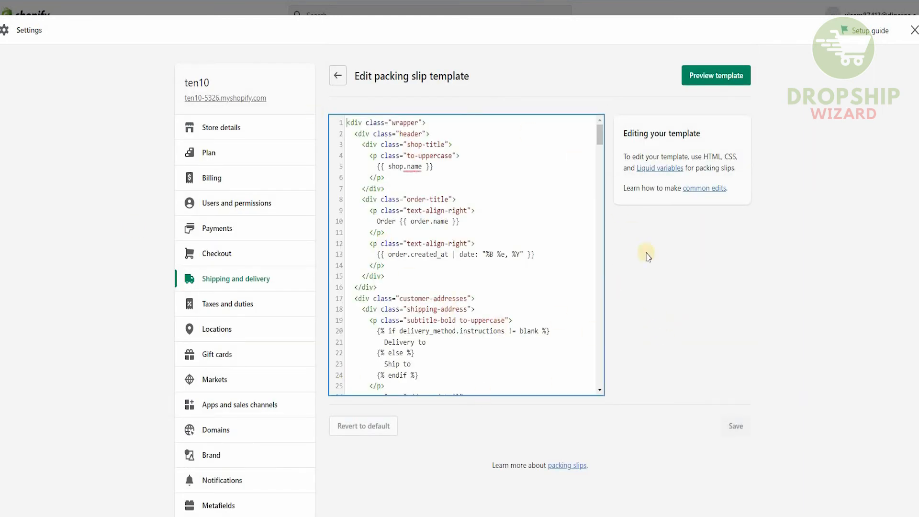
left_click(725, 82)
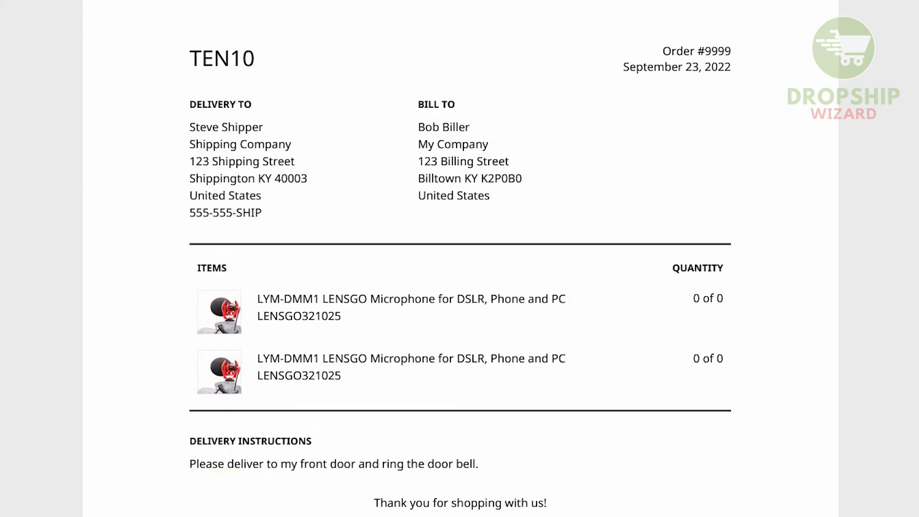
scroll(459, 258, "down", 4)
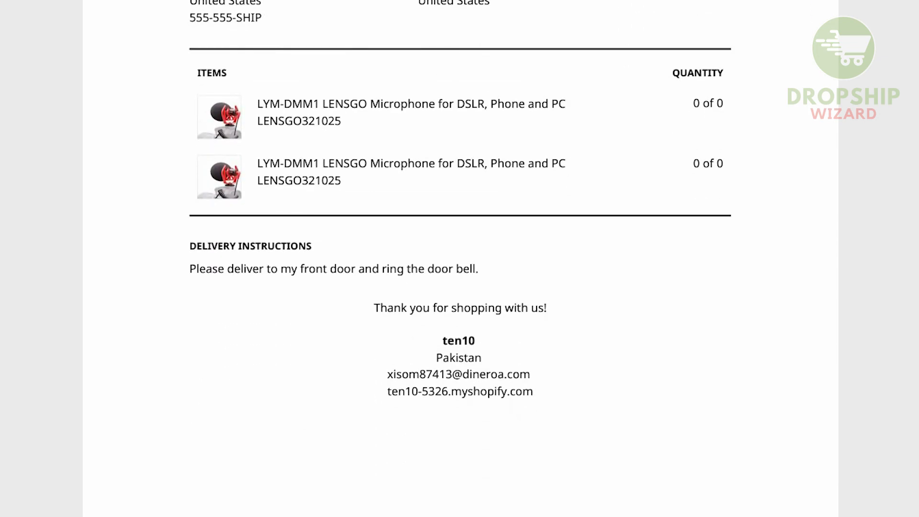
scroll(460, 258, "up", 4)
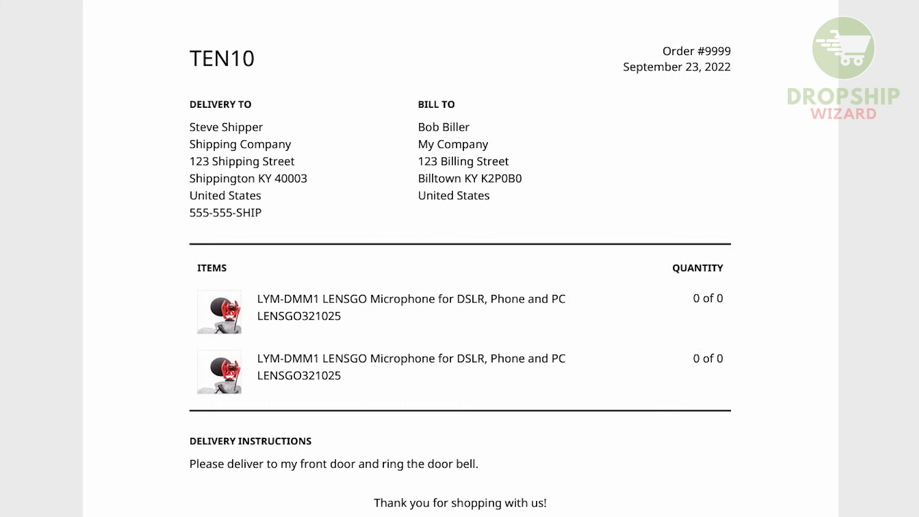
left_click(545, 1)
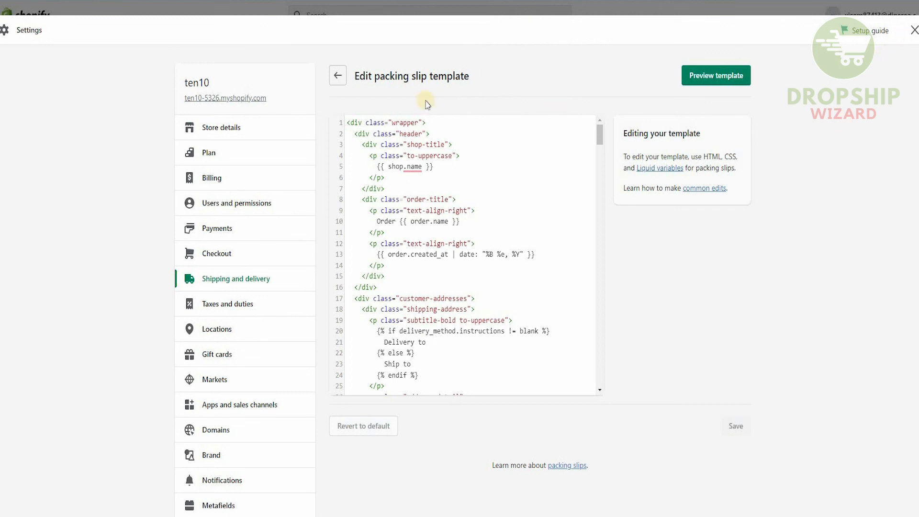
left_click(337, 75)
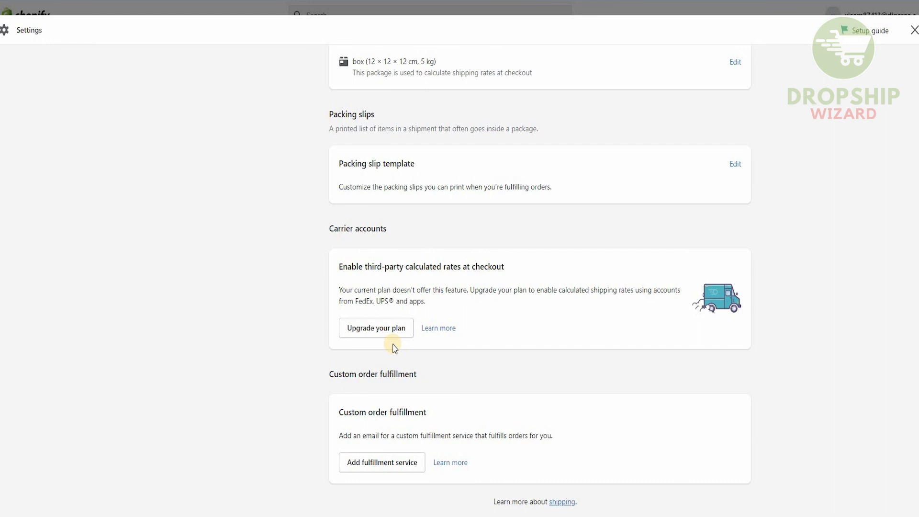
- View the form for adding a custom fulfillment service, cancel it, and go back to the shipping rates overview
left_click(383, 462)
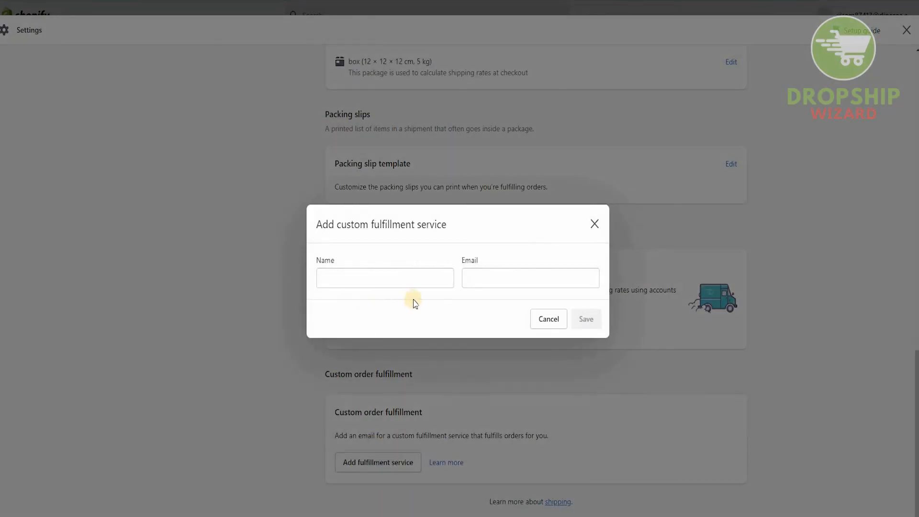
left_click(550, 318)
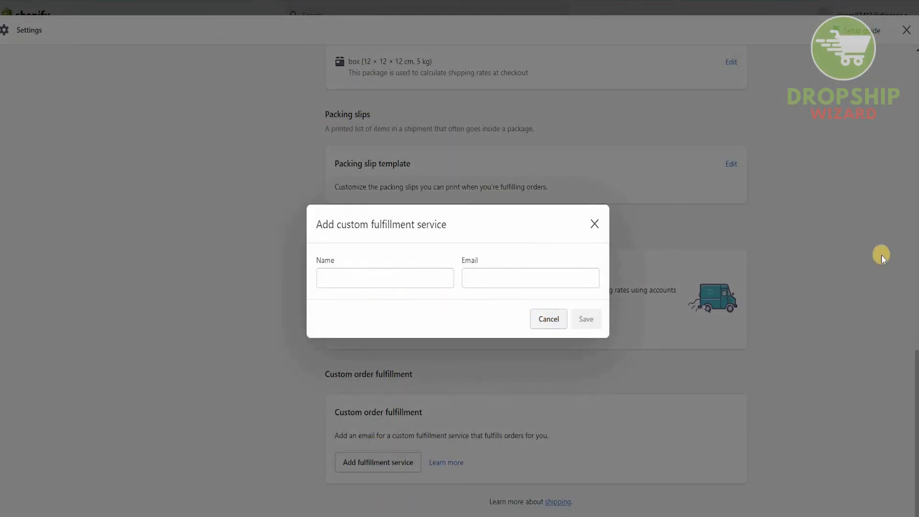
scroll(540, 278, "up", 9)
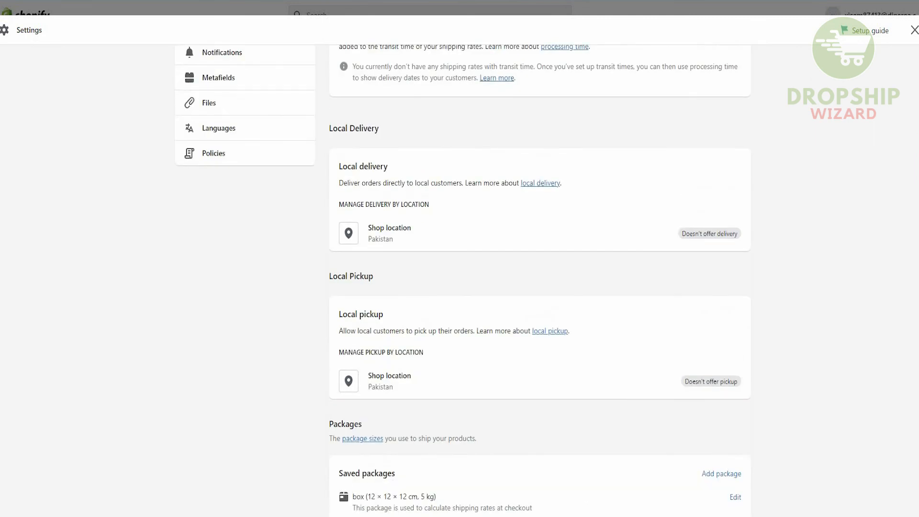
scroll(539, 278, "up", 9)
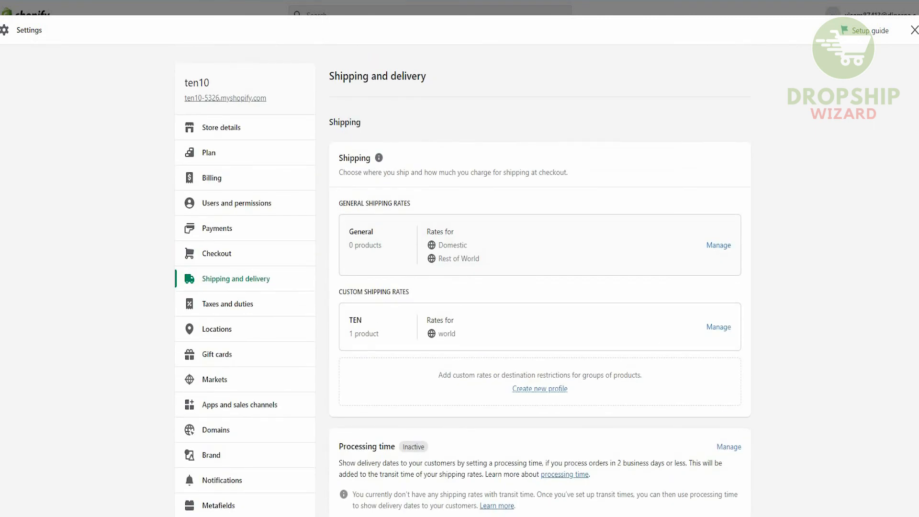